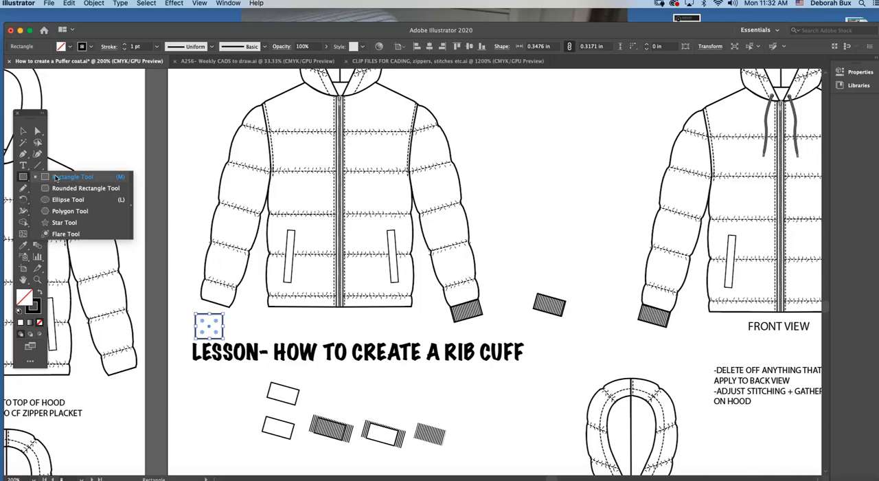
# Move the square below the lesson heading and draw a rectangle about 0.35 by 0.23 in beneath the left sleeve opening
pyautogui.click(55, 177)
pyautogui.moveTo(216, 315); pyautogui.dragTo(229, 386)
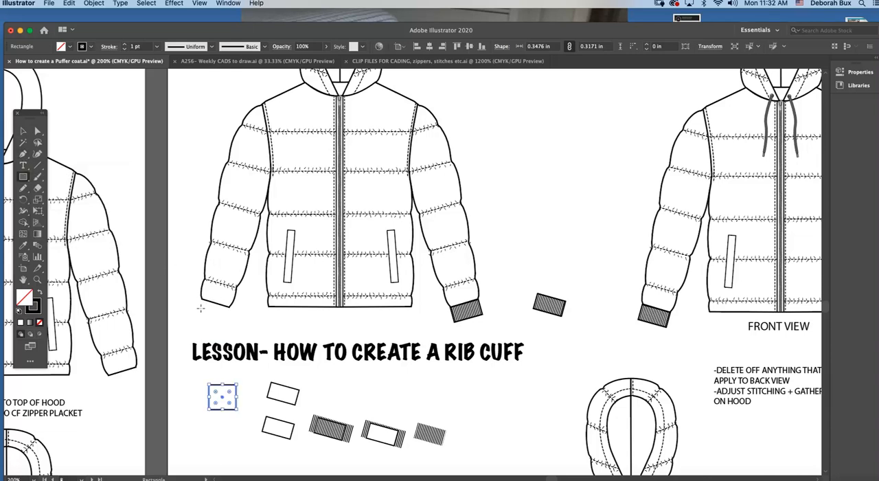
pyautogui.moveTo(201, 307); pyautogui.dragTo(231, 328)
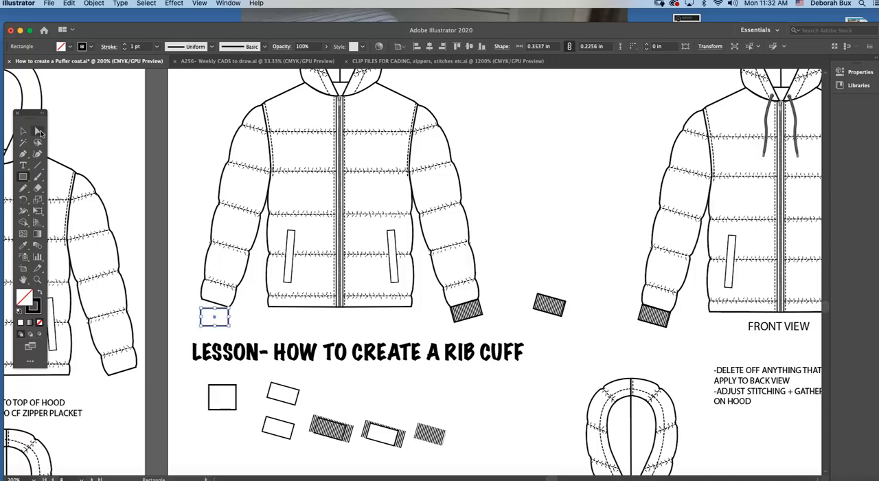
# Set the new rectangle's stroke weight to 0.75 pt using the Stroke settings
pyautogui.click(228, 3)
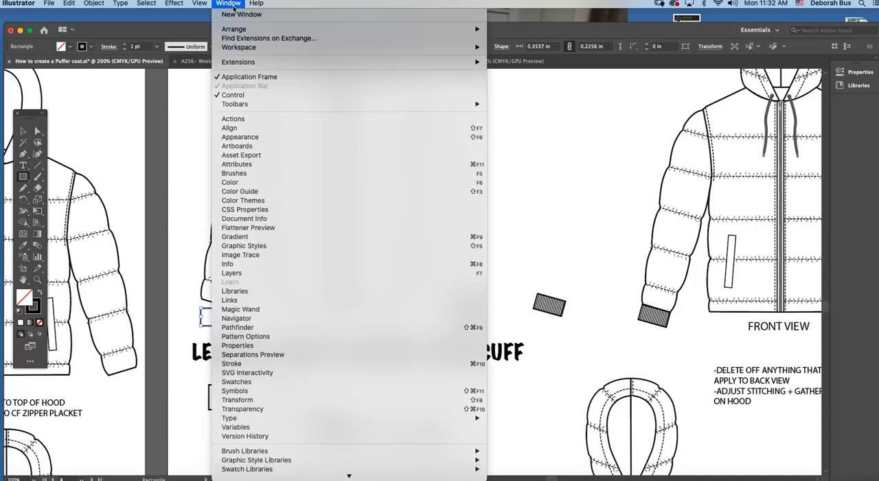
pyautogui.click(275, 363)
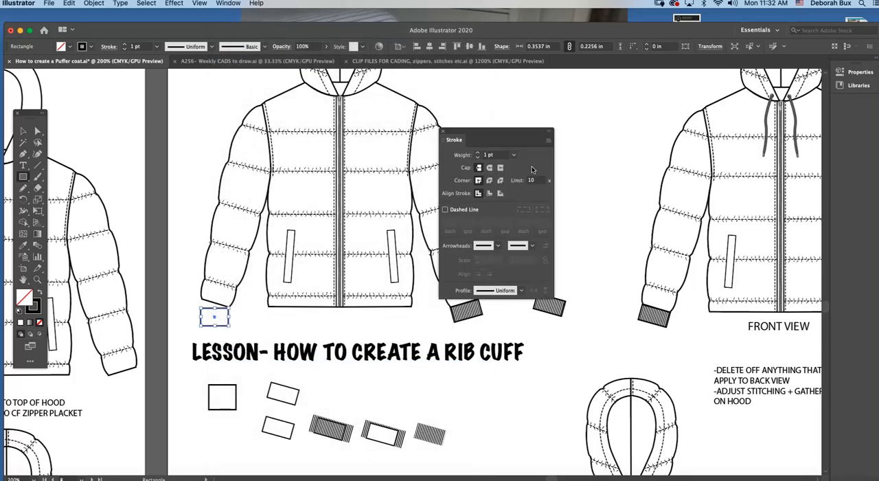
pyautogui.click(514, 156)
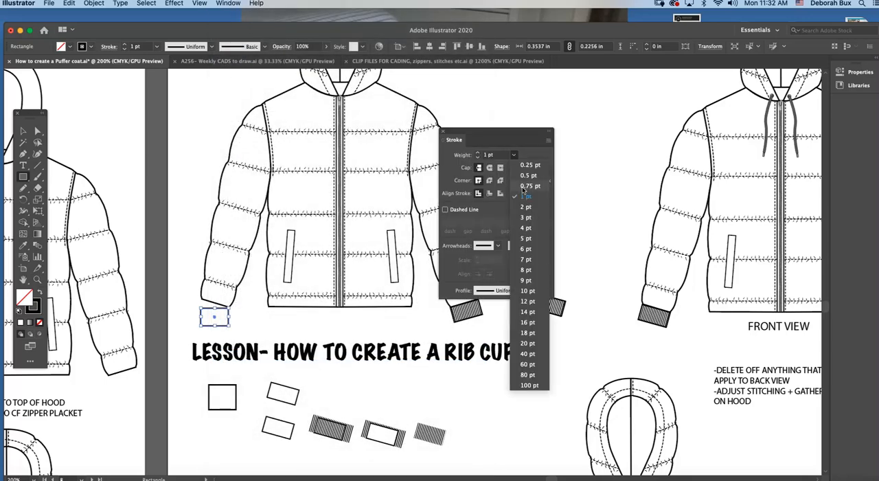
pyautogui.click(529, 186)
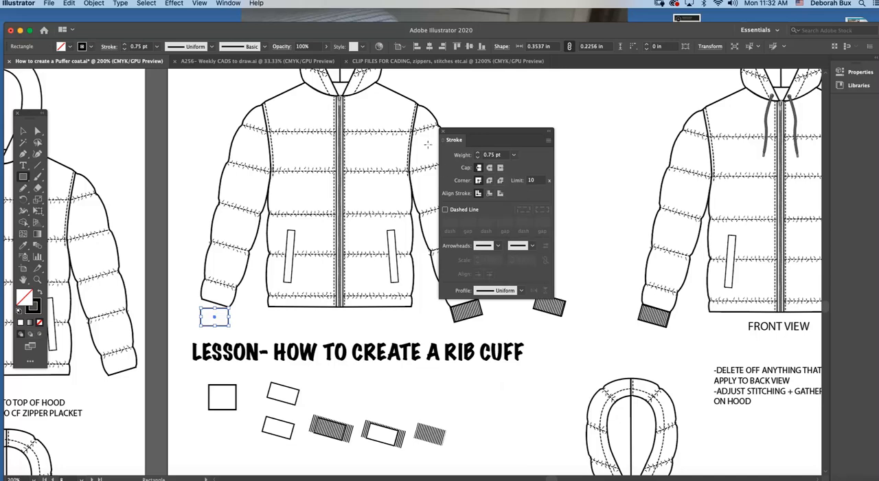
pyautogui.moveTo(452, 134); pyautogui.dragTo(570, 135)
# Rotate the rectangle to the sleeve's slant and fit it against the left sleeve opening as a cuff, about 0.37 in wide
pyautogui.click(37, 279)
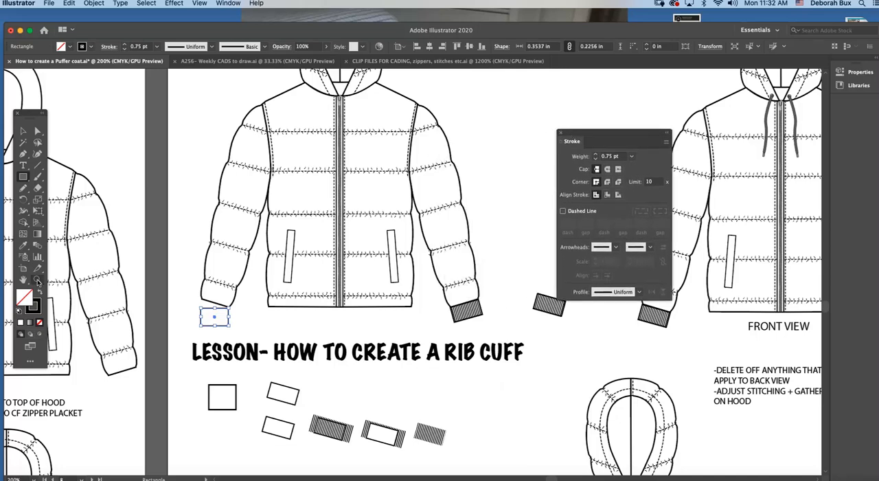
pyautogui.click(308, 295)
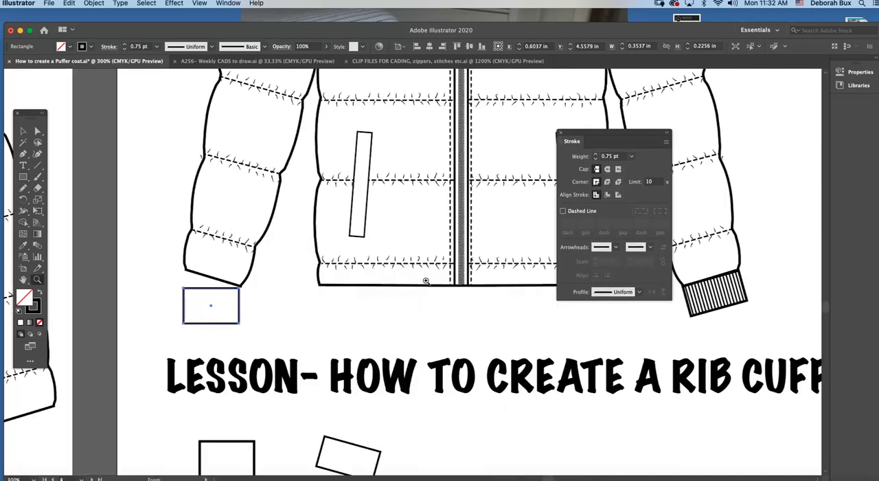
pyautogui.click(428, 281)
pyautogui.click(23, 131)
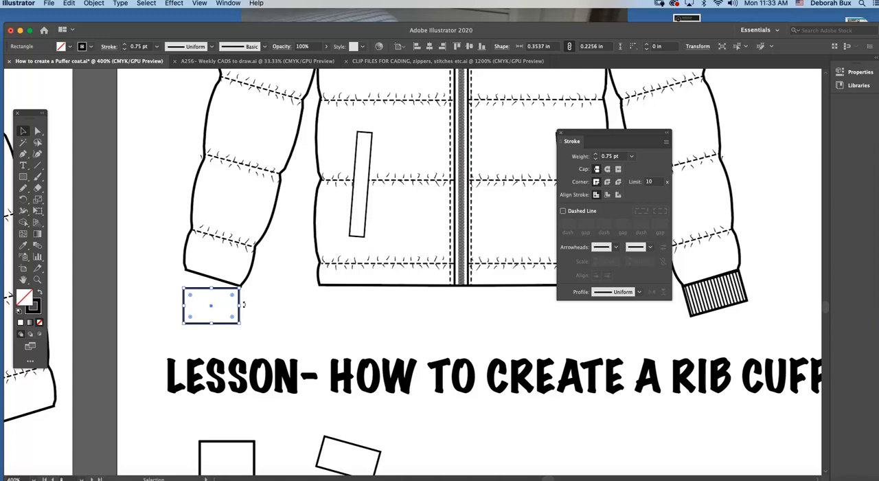
pyautogui.moveTo(243, 304)
pyautogui.mouseDown()
pyautogui.moveTo(240, 314)
pyautogui.moveTo(229, 287)
pyautogui.moveTo(239, 303)
pyautogui.mouseUp()
pyautogui.click(269, 295)
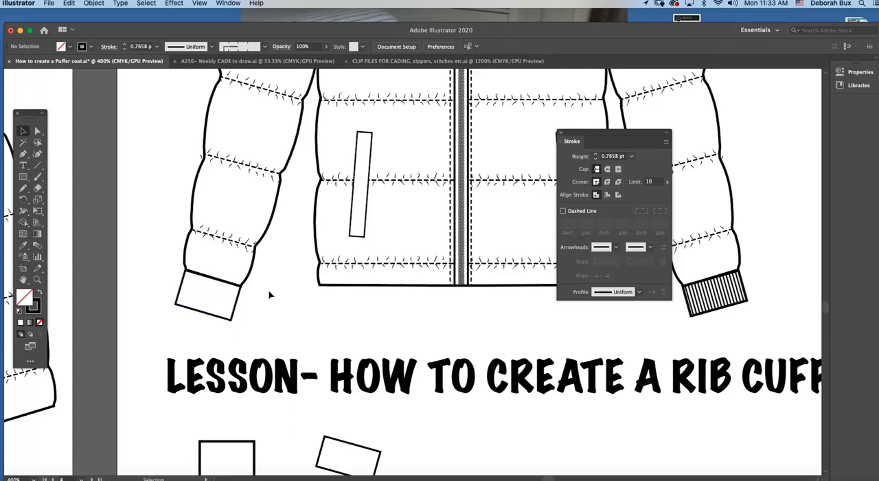
pyautogui.click(213, 282)
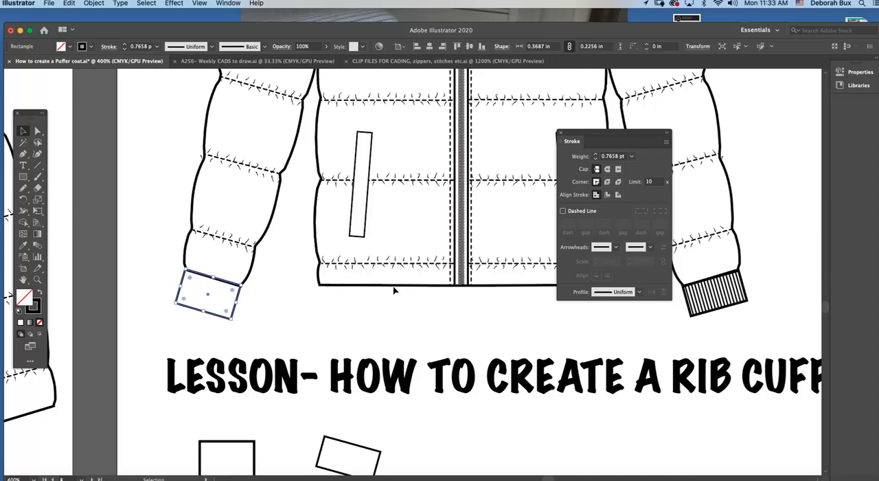
pyautogui.hscroll(2, 286, 300)
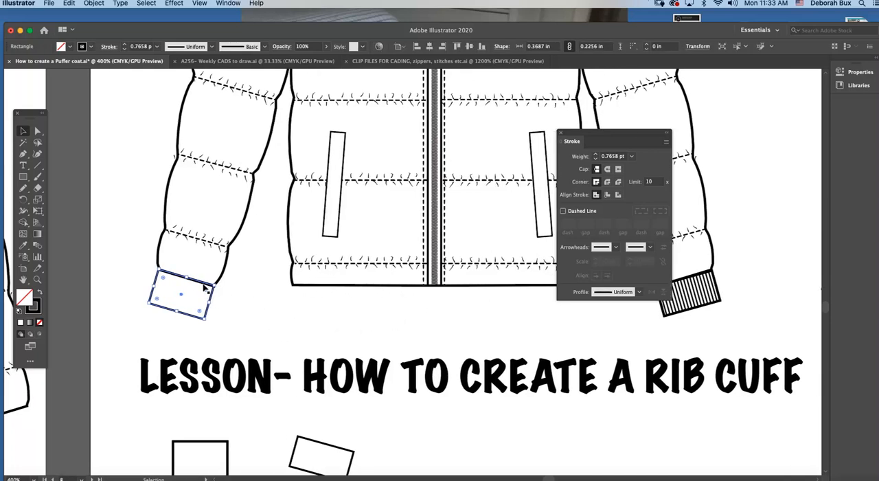
pyautogui.moveTo(204, 289); pyautogui.dragTo(202, 287)
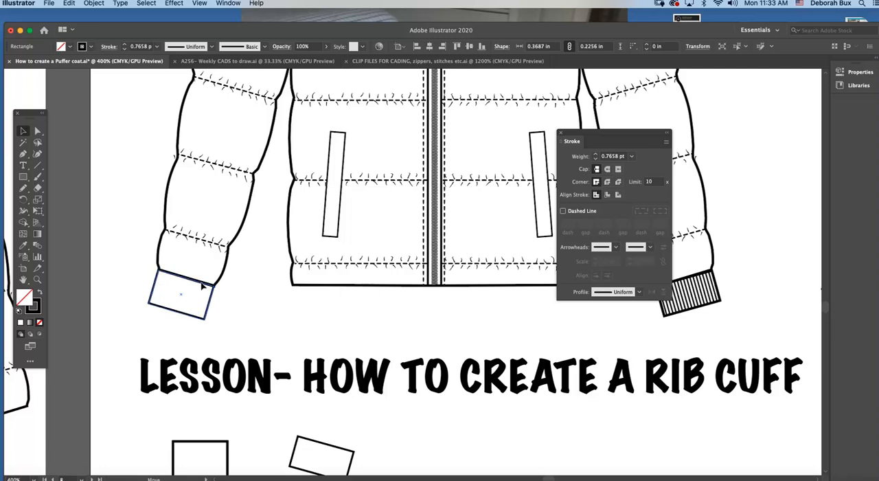
pyautogui.click(258, 280)
# Using the Pen tool with no fill and a 0.75 pt black stroke, draw a slanted line lengthwise across the lower tilted rectangle, past both ends
pyautogui.scroll(2, 231, 304)
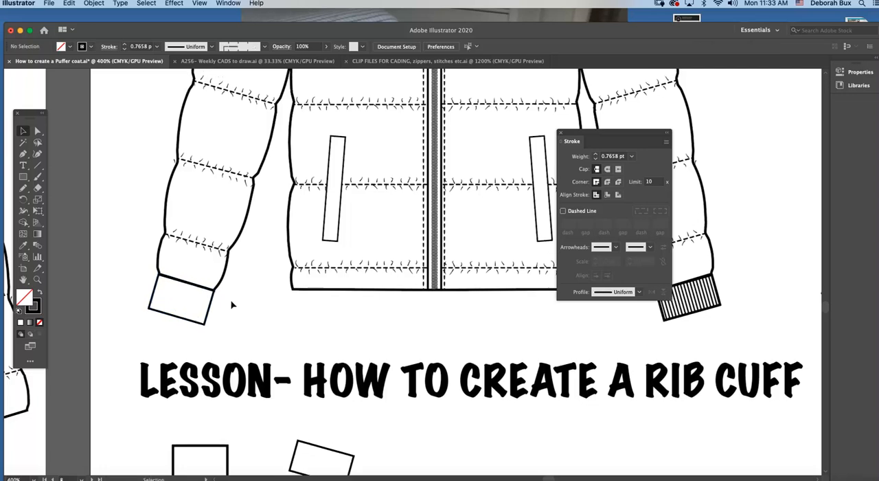
pyautogui.scroll(-10, 234, 316)
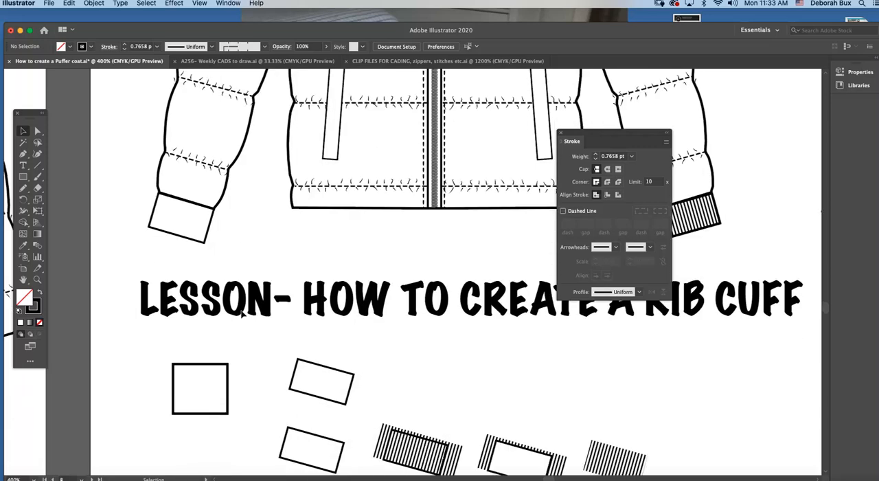
pyautogui.hscroll(5, 241, 315)
pyautogui.scroll(-10, 241, 315)
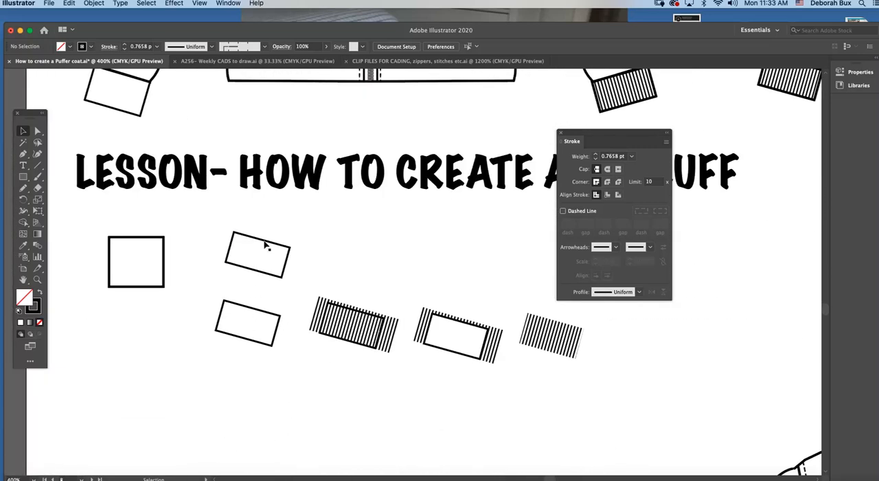
pyautogui.click(268, 241)
pyautogui.click(334, 256)
pyautogui.press('p')
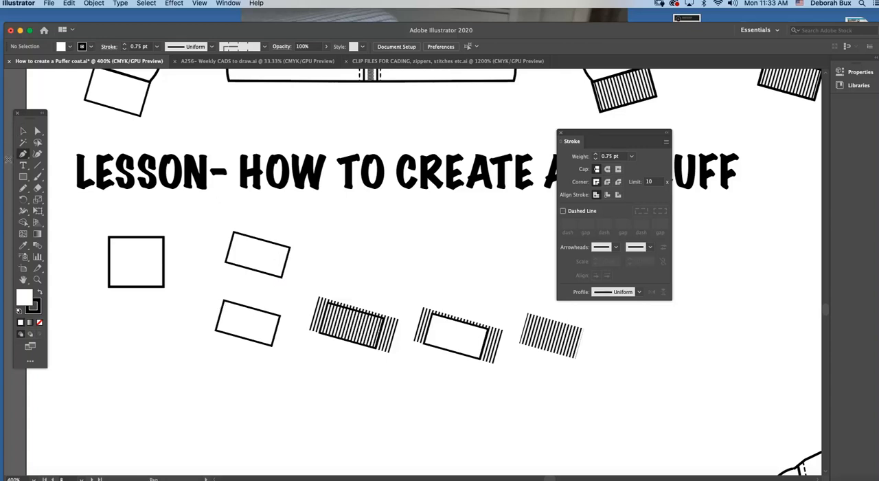
pyautogui.click(40, 322)
pyautogui.moveTo(586, 135)
pyautogui.mouseDown()
pyautogui.moveTo(481, 110)
pyautogui.moveTo(550, 102)
pyautogui.mouseUp()
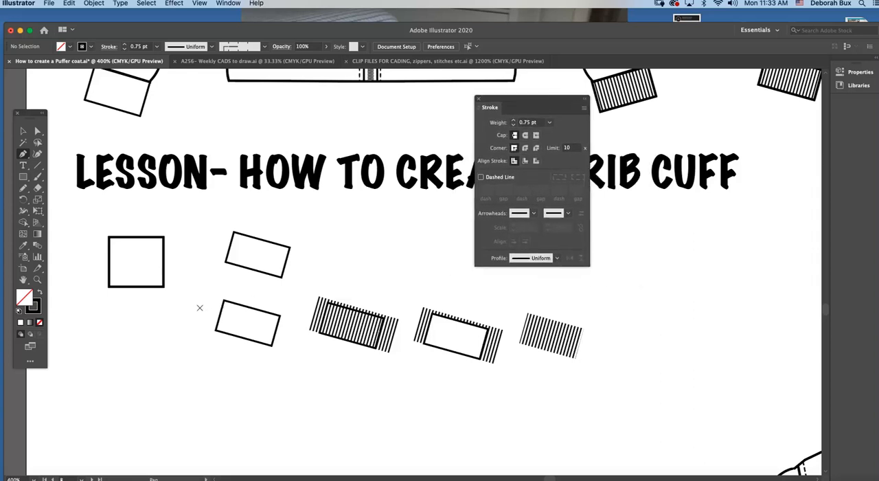
pyautogui.click(199, 308)
pyautogui.click(304, 336)
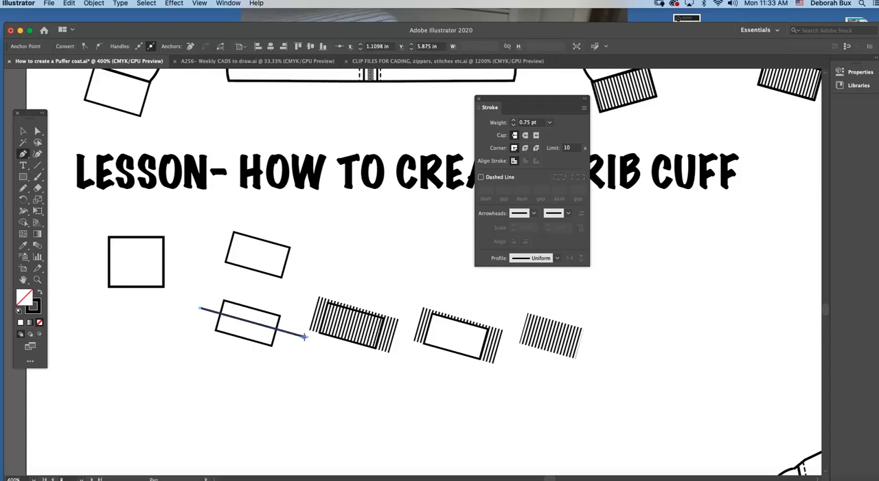
pyautogui.click(23, 131)
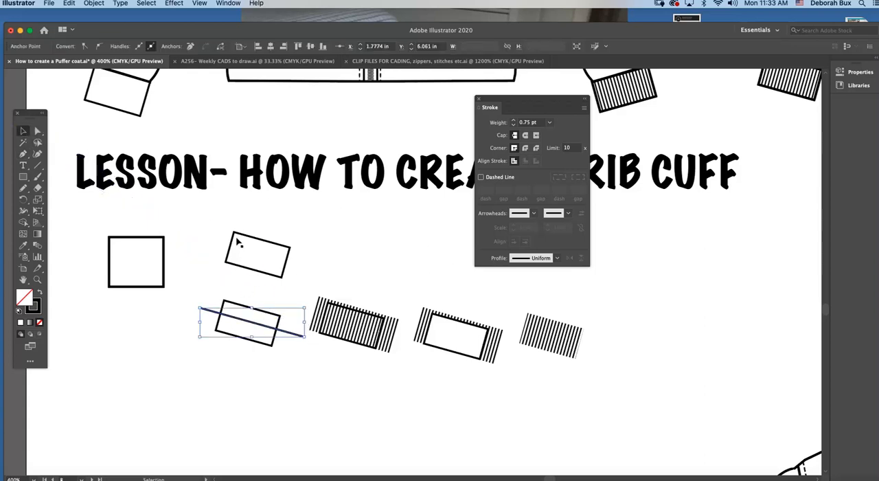
# Nudge the slanted line slightly down so it runs through the middle of the lower tilted rectangle
pyautogui.scroll(2, 233, 222)
pyautogui.scroll(8, 196, 171)
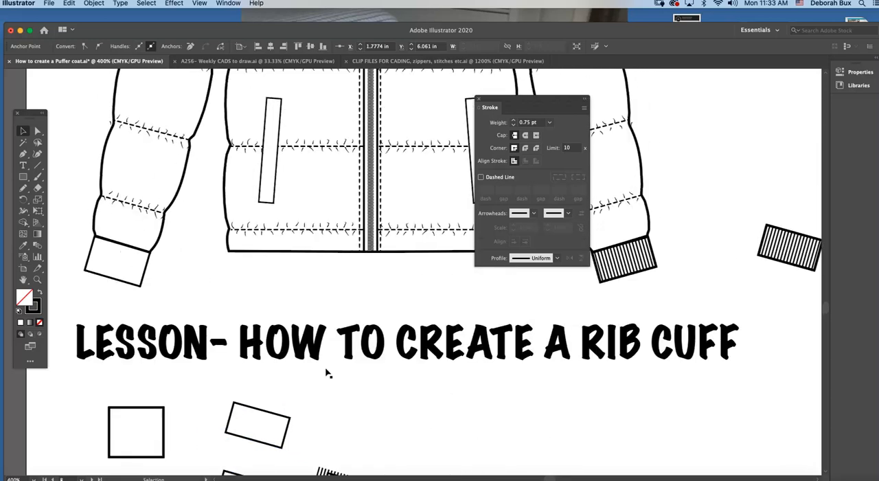
pyautogui.scroll(-5, 327, 373)
pyautogui.scroll(-4, 287, 416)
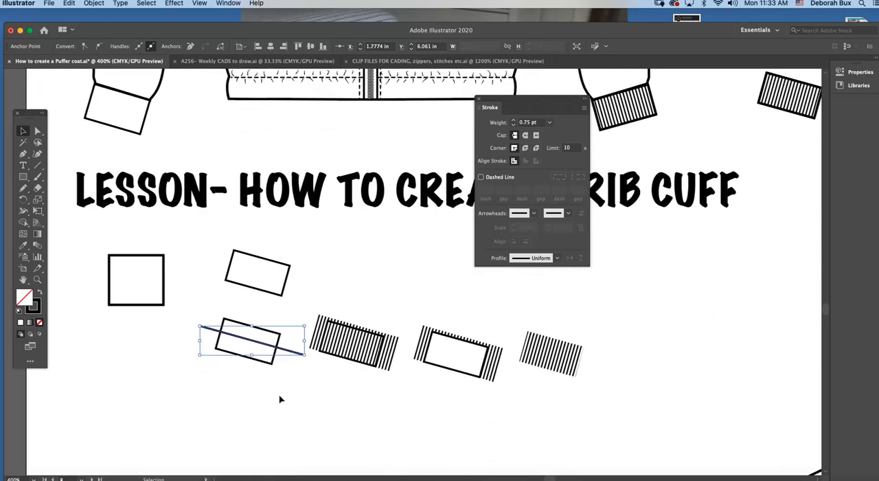
pyautogui.moveTo(256, 346); pyautogui.dragTo(256, 346)
pyautogui.click(272, 316)
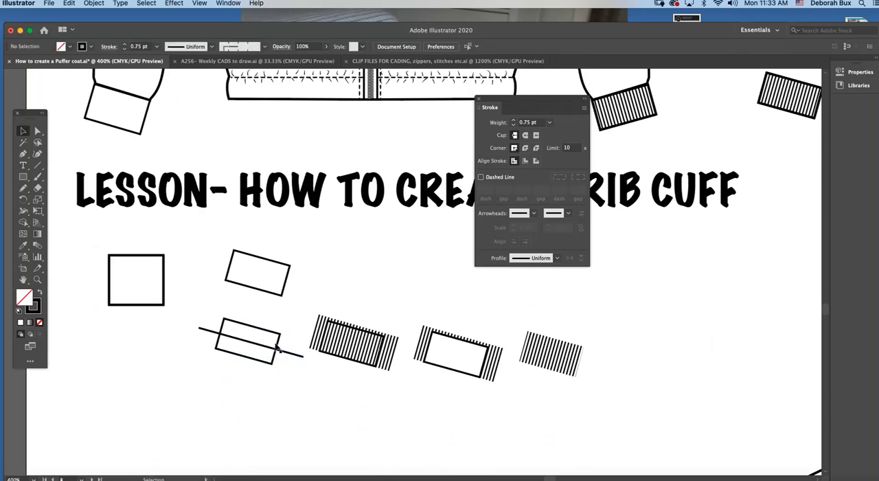
# Make the slanted line dashed with a 0.5 pt dash and a 1 pt gap
pyautogui.click(240, 341)
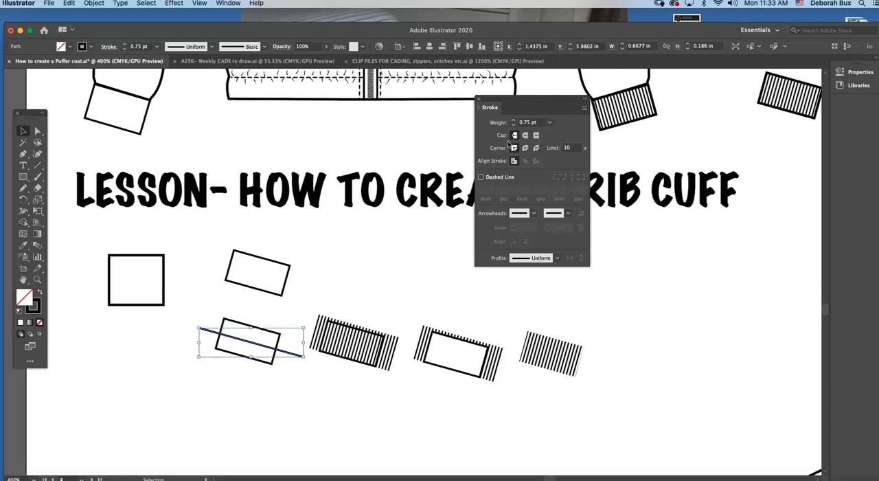
pyautogui.click(481, 177)
pyautogui.moveTo(509, 103); pyautogui.dragTo(428, 118)
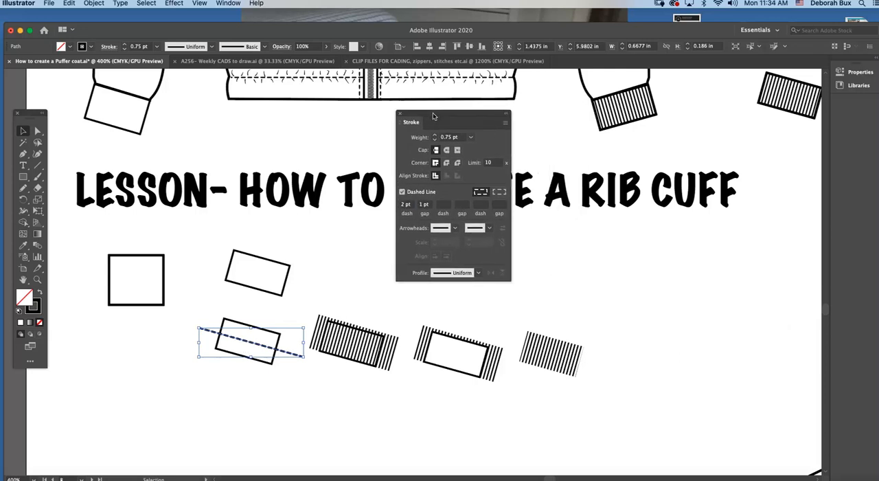
pyautogui.click(410, 207)
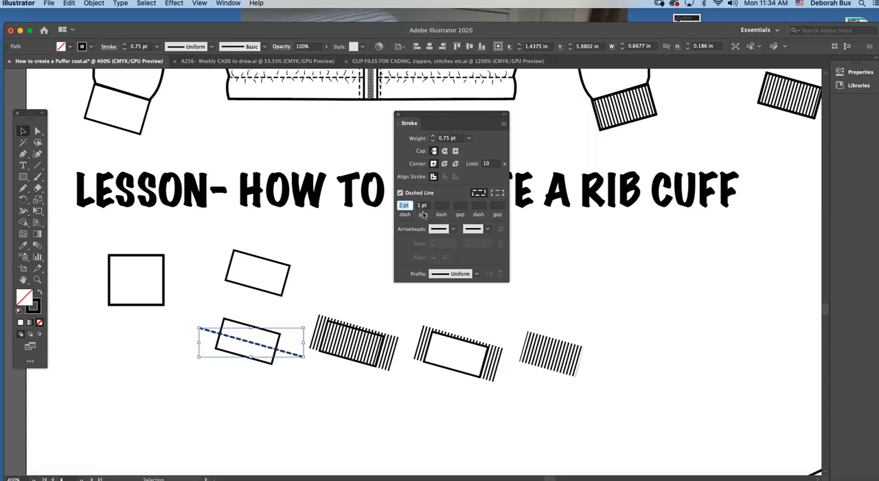
pyautogui.write('0')
pyautogui.press('Tab')
# Set the dashed line's stroke weight to 18 pt and shift the resulting stripes slightly left over the rectangle
pyautogui.scroll(3, 258, 347)
pyautogui.click(468, 138)
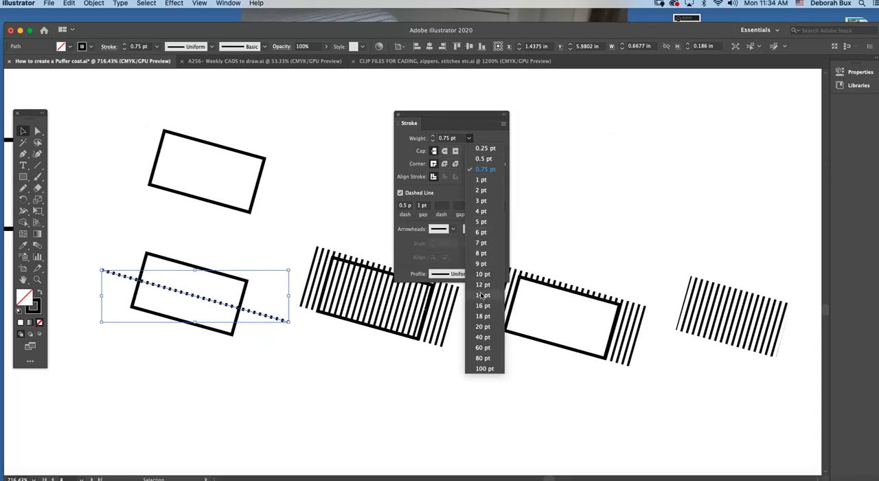
pyautogui.click(484, 316)
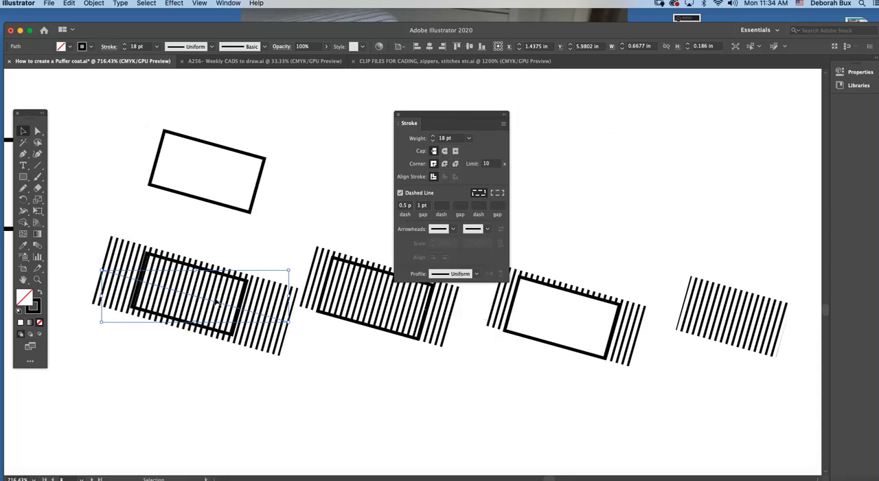
pyautogui.click(469, 138)
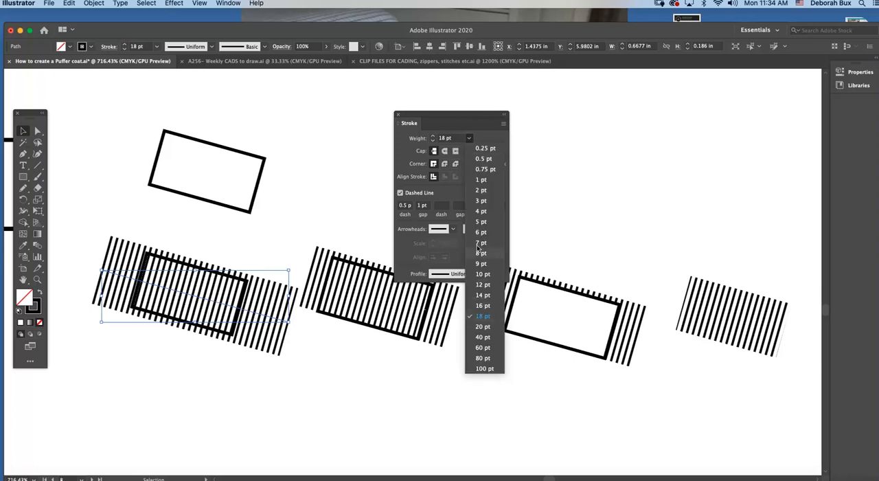
pyautogui.click(468, 137)
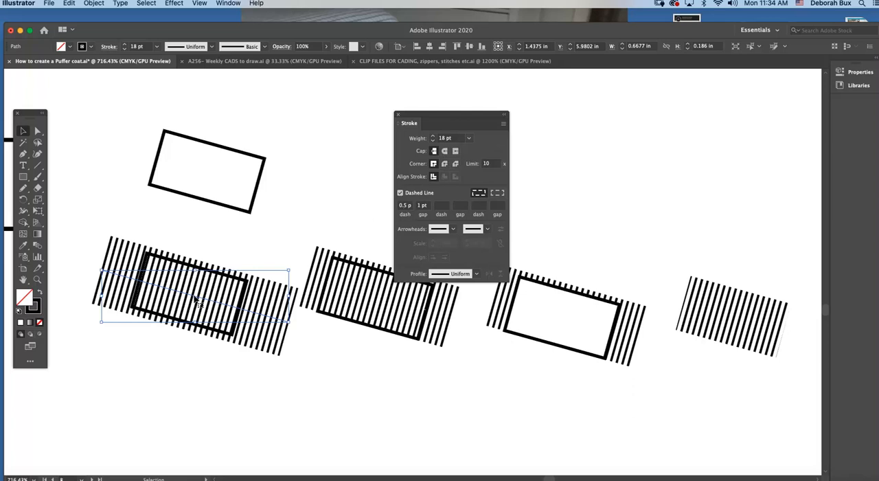
pyautogui.moveTo(197, 302); pyautogui.dragTo(192, 302)
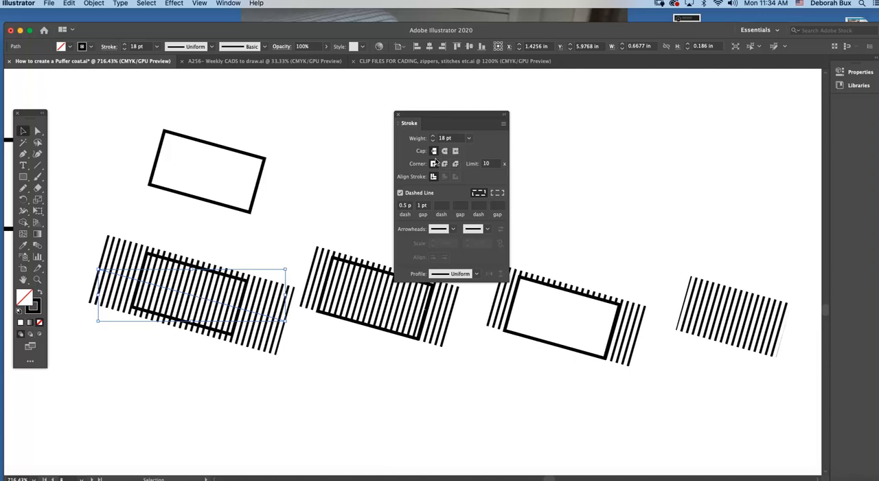
pyautogui.click(469, 139)
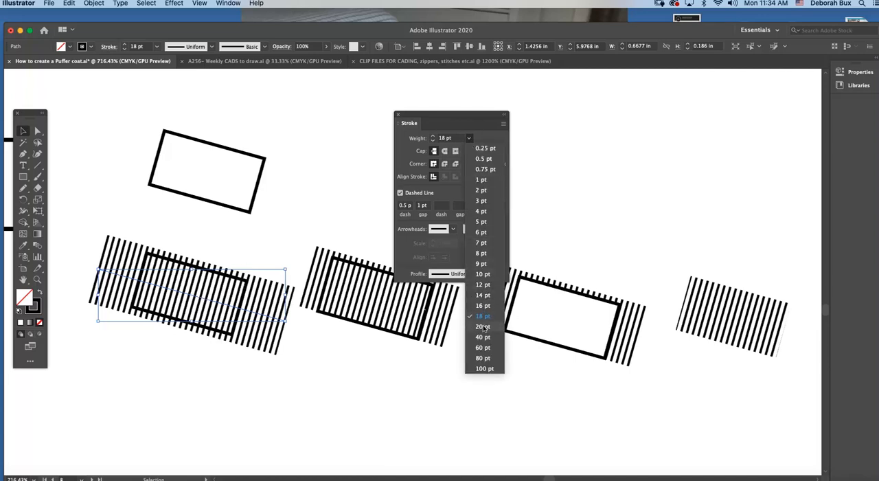
pyautogui.click(201, 241)
# Bring the white-filled tilted rectangle to the front, above the striped line
pyautogui.click(185, 266)
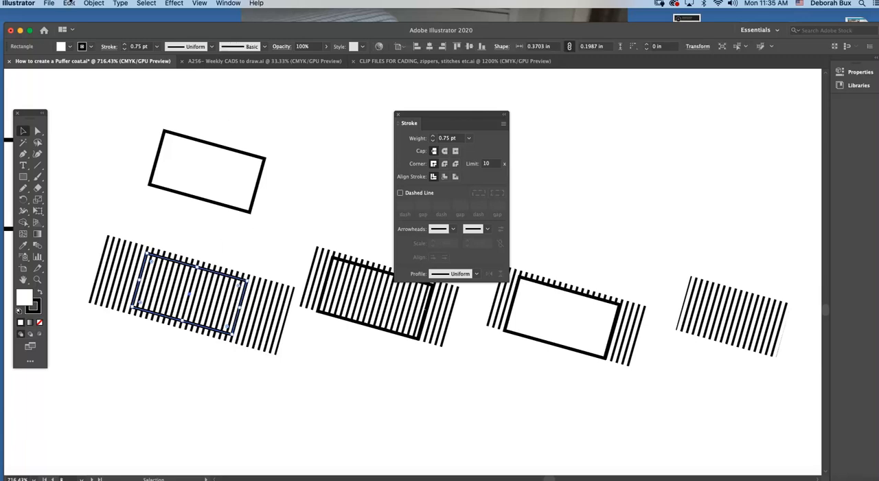
pyautogui.click(94, 3)
pyautogui.moveTo(116, 25)
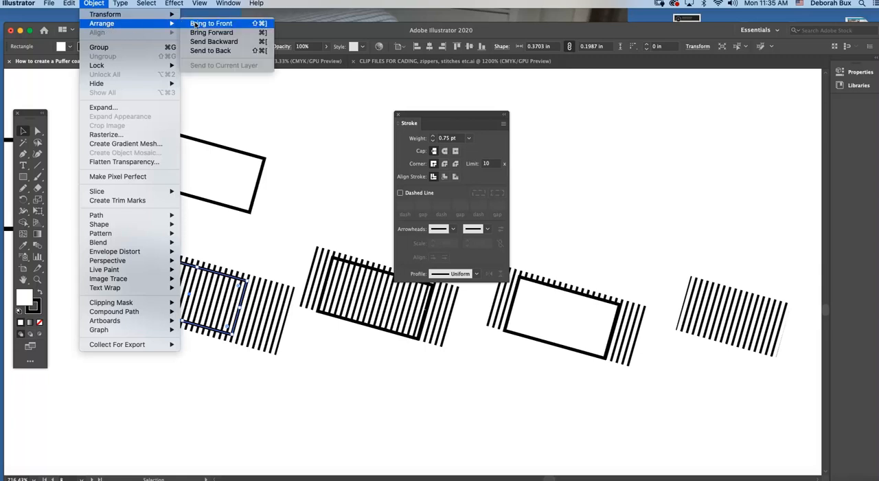
pyautogui.click(195, 24)
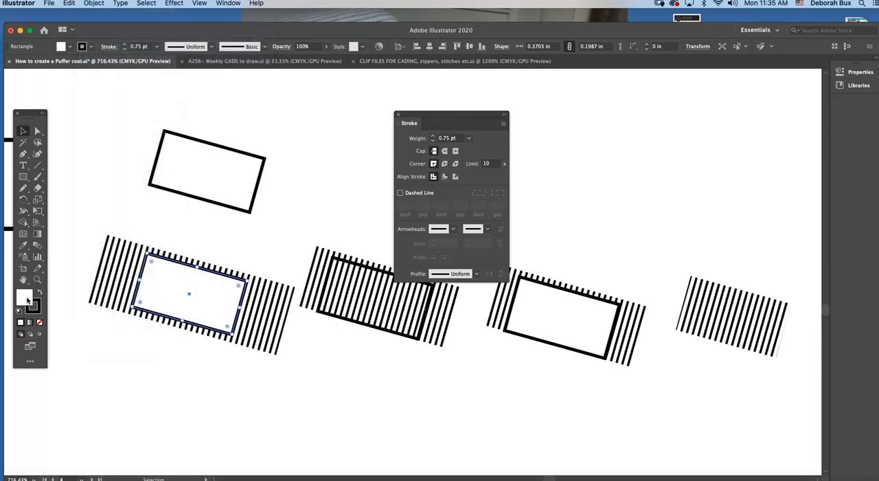
# Select the lower white tilted rectangle together with the striped line behind it and make a clipping mask from them
pyautogui.click(138, 227)
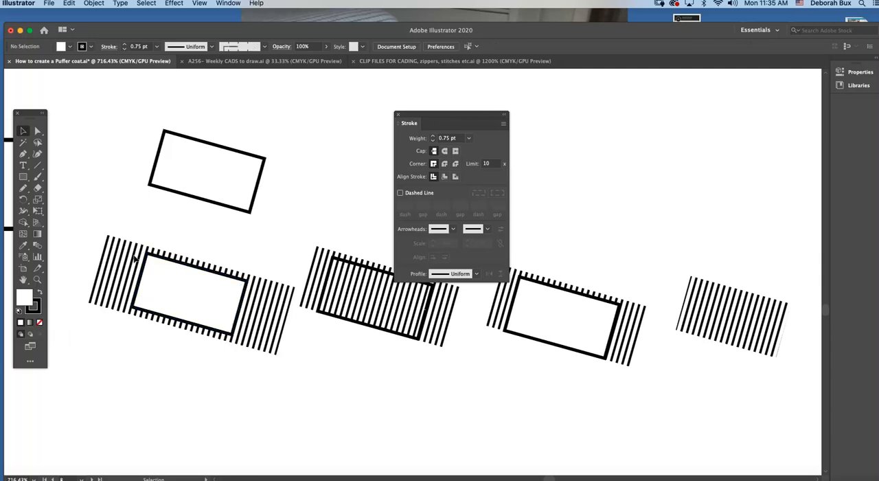
pyautogui.click(180, 268)
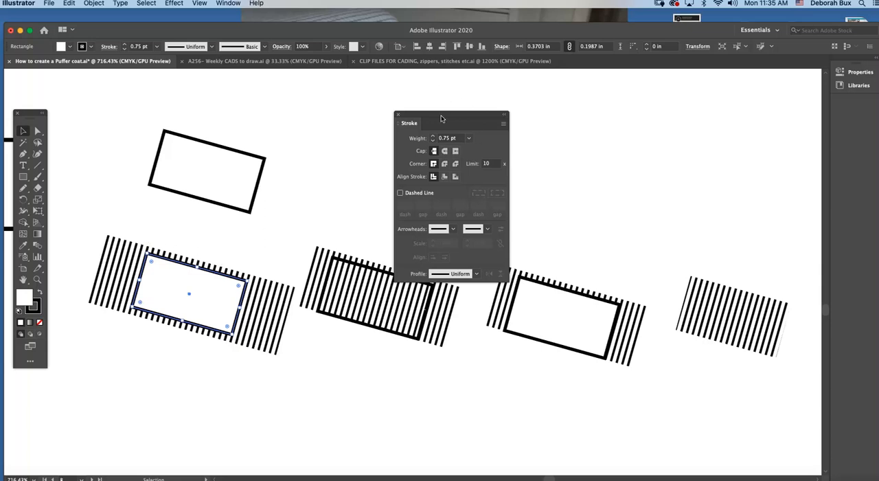
pyautogui.moveTo(441, 114); pyautogui.dragTo(642, 96)
pyautogui.hscroll(2, 208, 269)
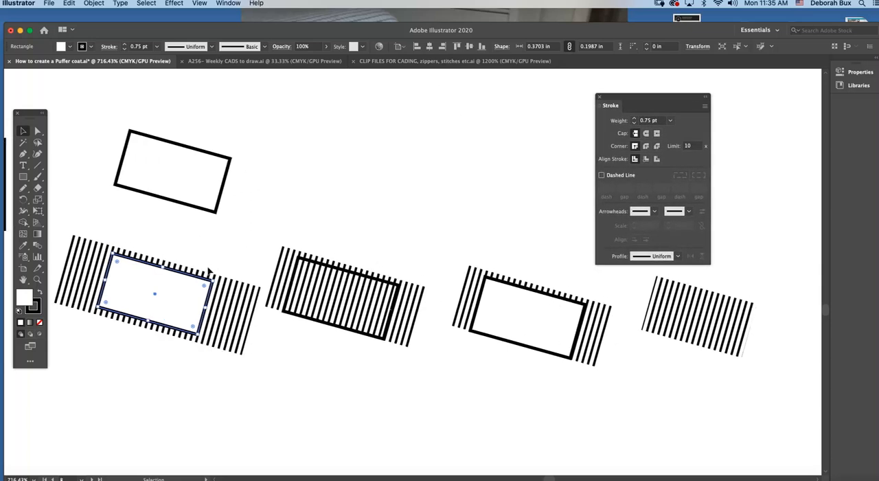
pyautogui.moveTo(87, 227); pyautogui.dragTo(230, 368)
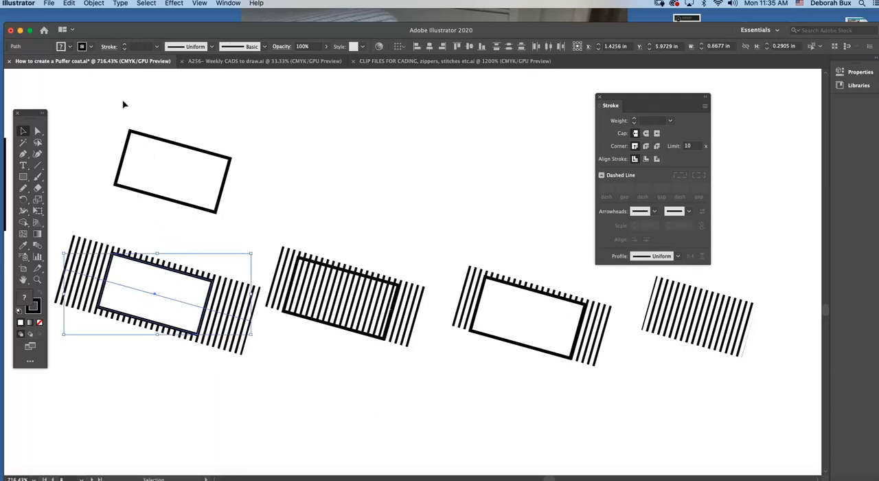
pyautogui.click(96, 4)
pyautogui.moveTo(120, 302)
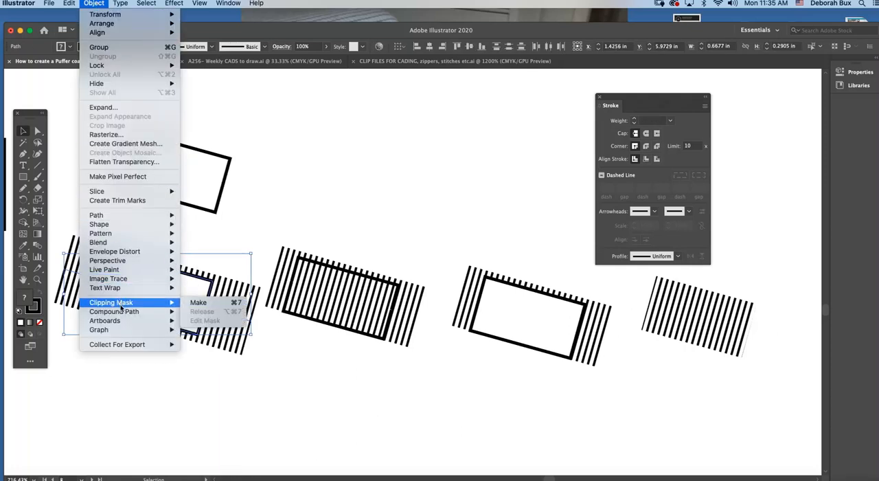
pyautogui.click(205, 303)
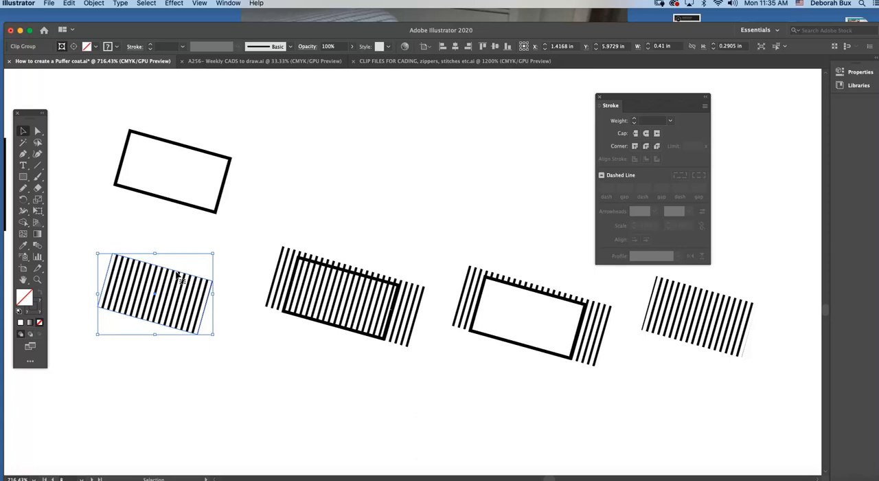
# Nudge the clipped ribbing slightly up and give it a black outline stroke
pyautogui.moveTo(177, 271)
pyautogui.mouseDown()
pyautogui.moveTo(180, 251)
pyautogui.moveTo(173, 265)
pyautogui.mouseUp()
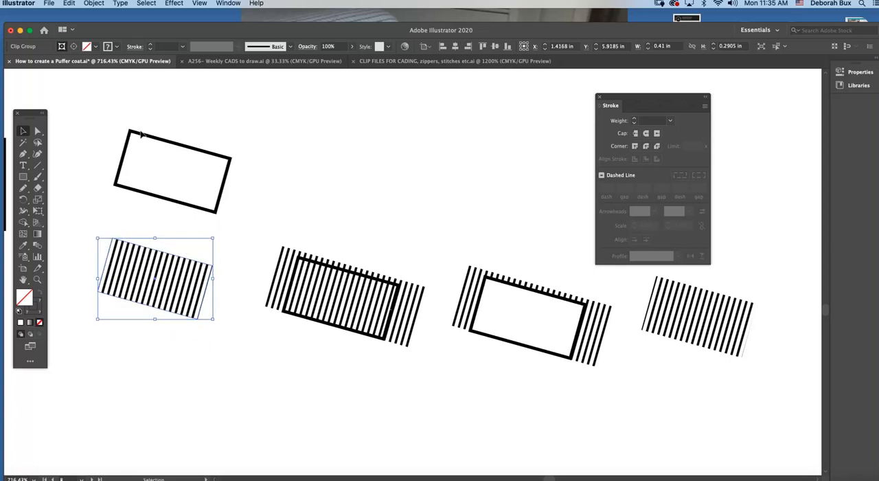
pyautogui.click(38, 309)
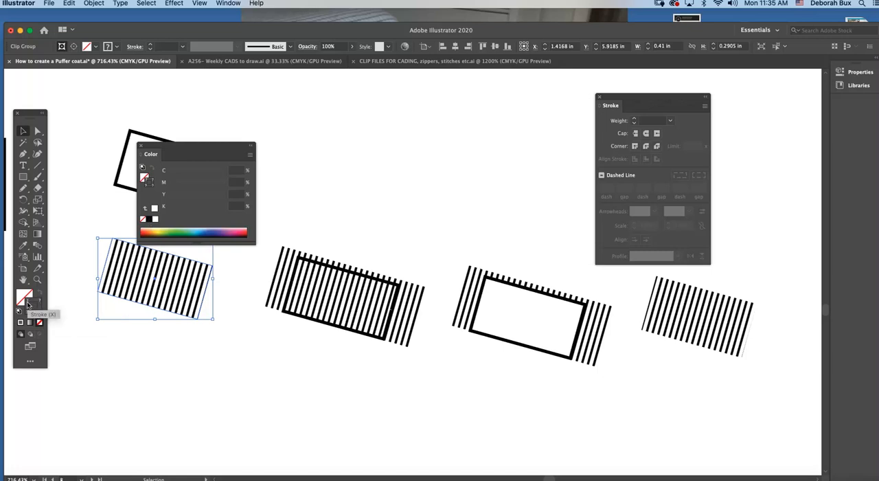
pyautogui.click(149, 219)
pyautogui.moveTo(193, 154); pyautogui.dragTo(336, 135)
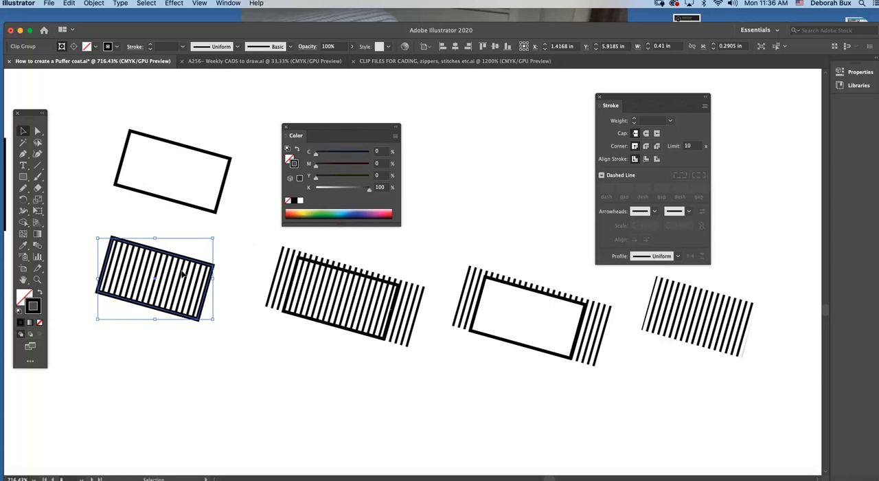
# Set the rib cuff outline's stroke weight to 0.75 pt and deselect it
pyautogui.click(670, 120)
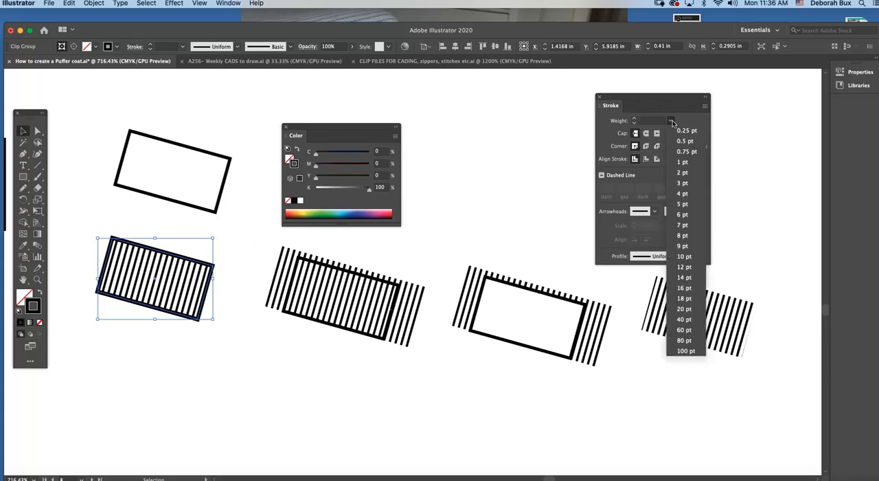
pyautogui.click(681, 147)
pyautogui.press('a')
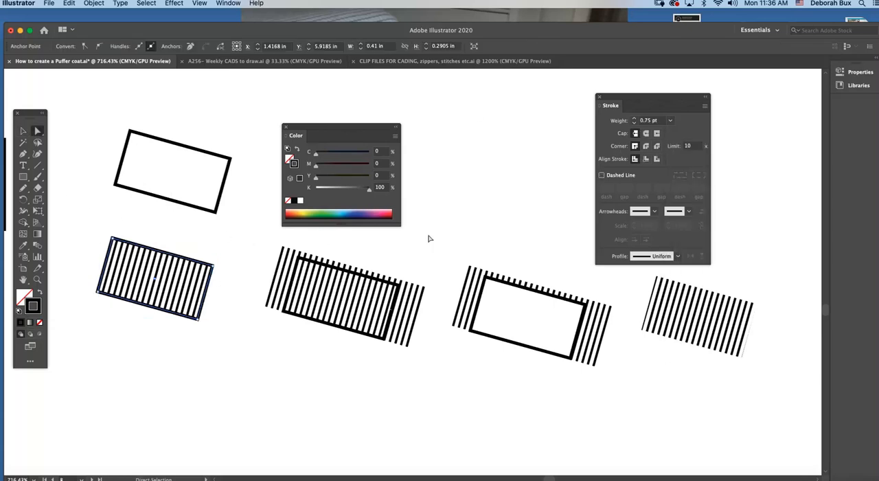
pyautogui.click(670, 121)
pyautogui.click(682, 150)
pyautogui.click(200, 259)
# Close the color settings and delete the blank cuff at the end of the jacket's left-hand sleeve
pyautogui.press('super+minus')
pyautogui.press('super+minus')
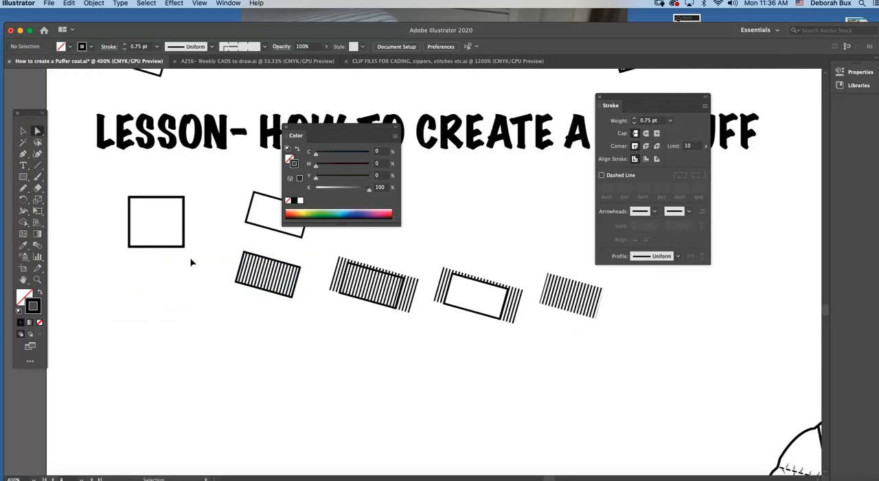
pyautogui.click(288, 130)
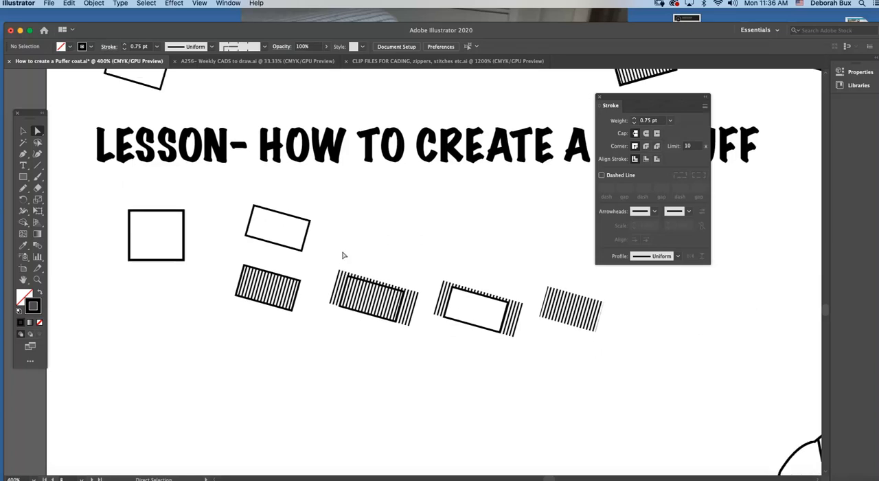
pyautogui.scroll(4, 343, 253)
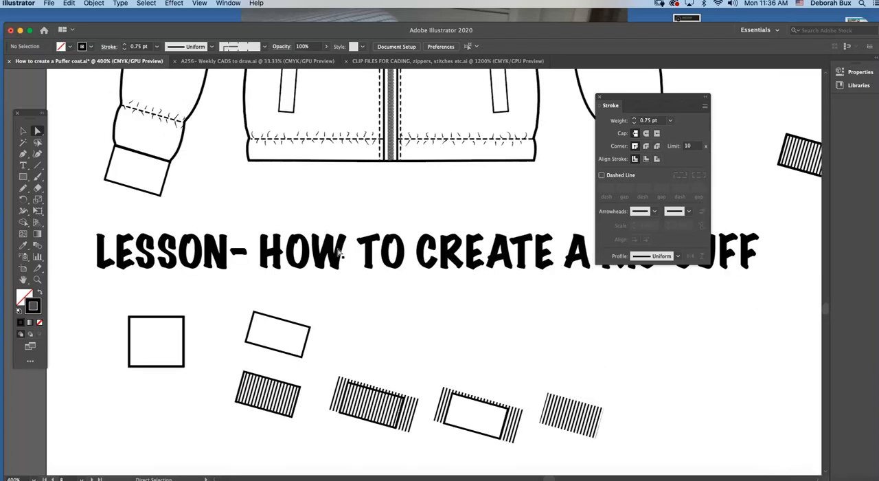
pyautogui.click(107, 180)
pyautogui.press('Delete')
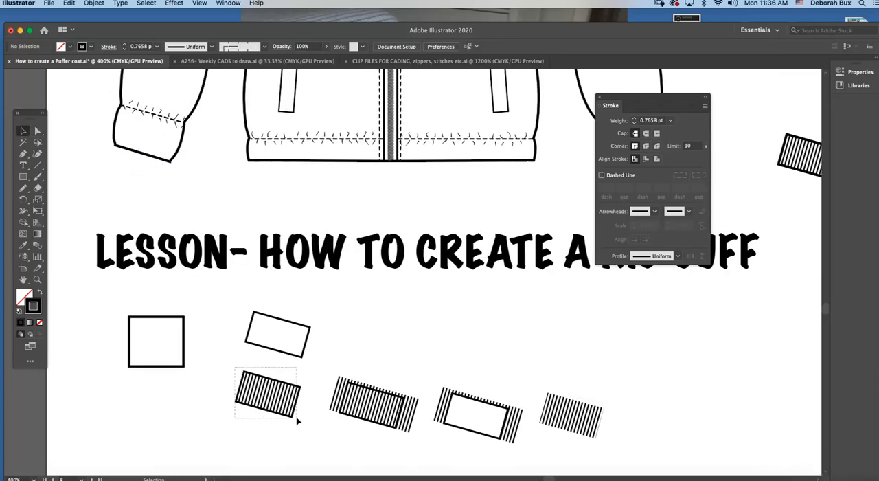
# Move the finished rib cuff onto the end of the left-hand sleeve, aligned with its slanted hem
pyautogui.click(269, 390)
pyautogui.moveTo(274, 400); pyautogui.dragTo(139, 172)
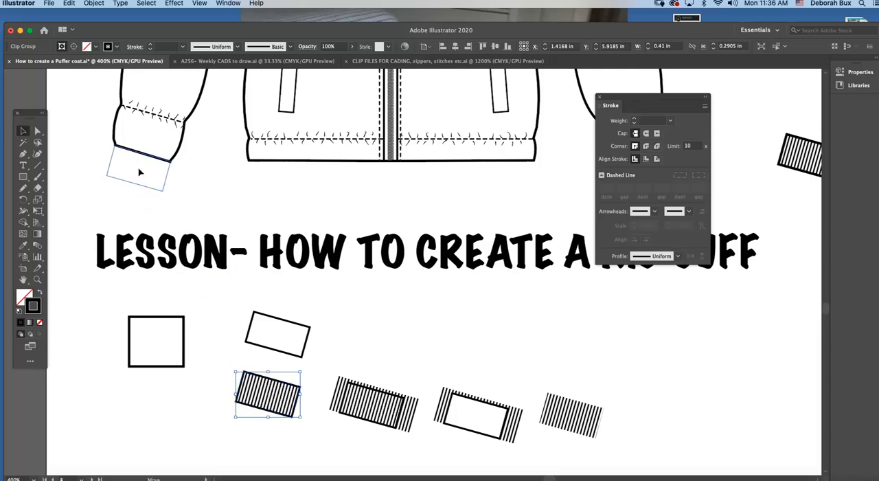
pyautogui.moveTo(138, 167); pyautogui.dragTo(138, 168)
# Place a copy of the rib cuff beside the opposite sleeve, over the jacket hem's right-hand corner
pyautogui.scroll(5, 230, 203)
pyautogui.press('super+minus')
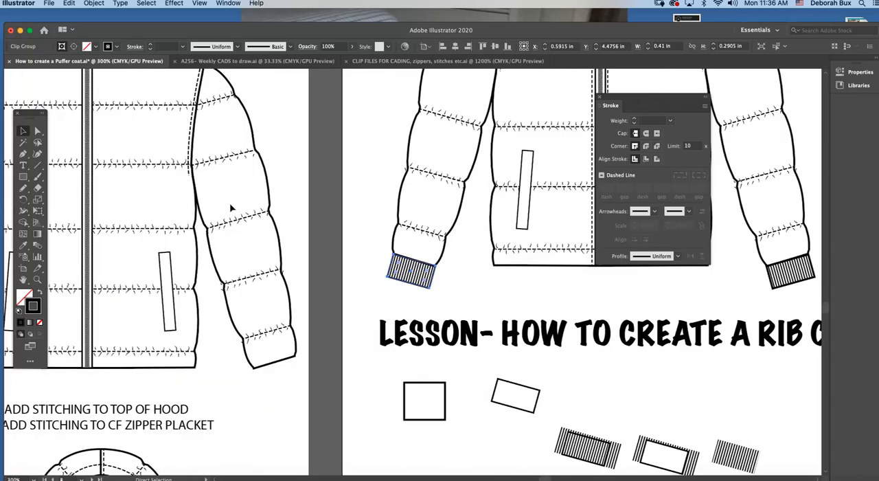
pyautogui.hscroll(10, 310, 229)
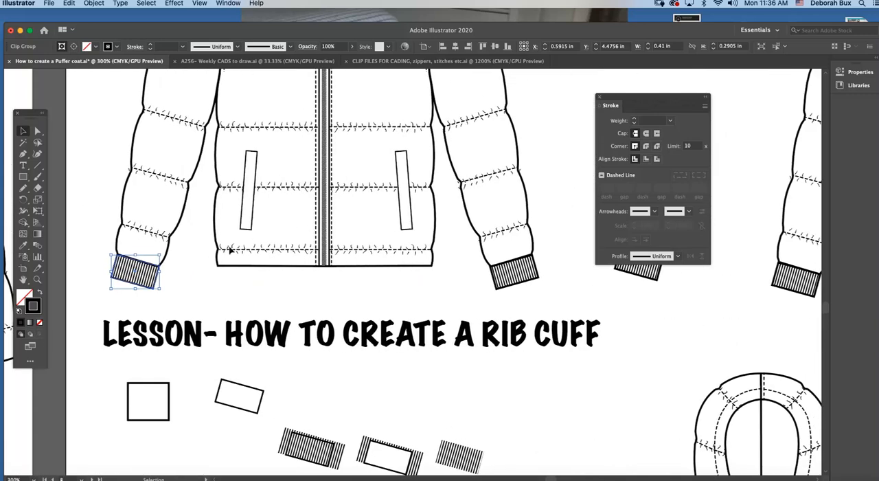
pyautogui.press('a')
pyautogui.press('super+v')
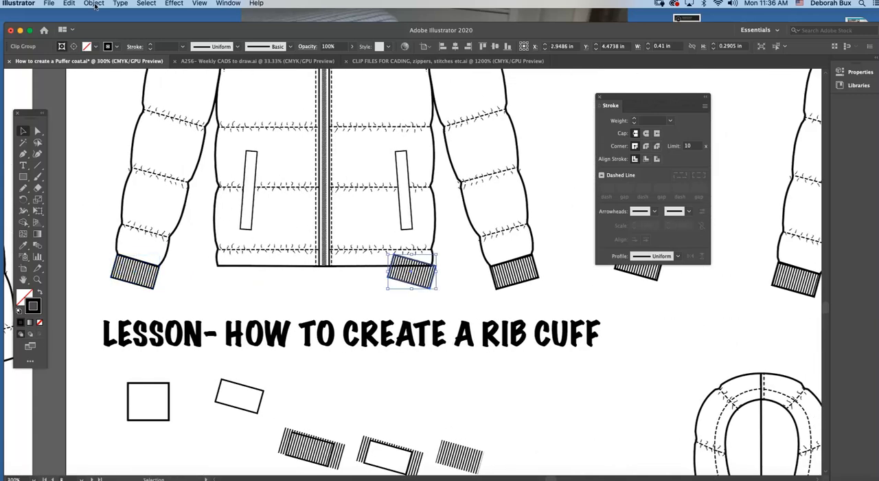
# Reflect the copied rib cuff across the vertical axis
pyautogui.click(95, 5)
pyautogui.moveTo(105, 17)
pyautogui.click(220, 51)
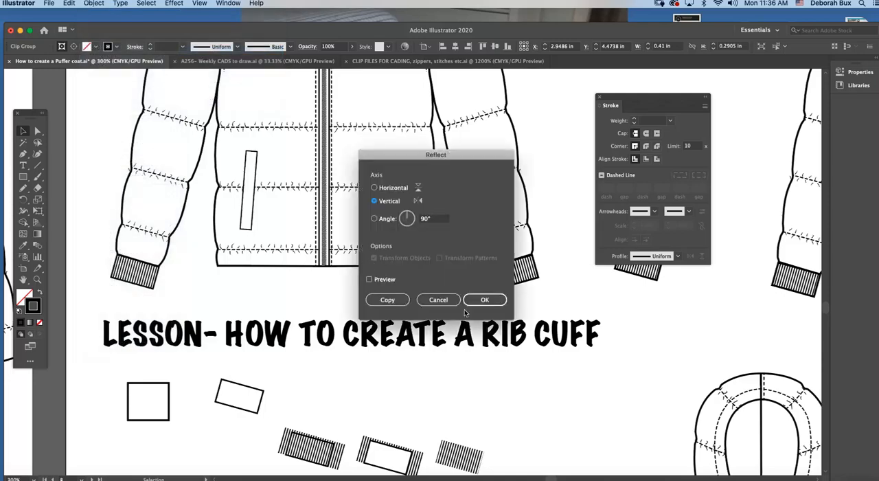